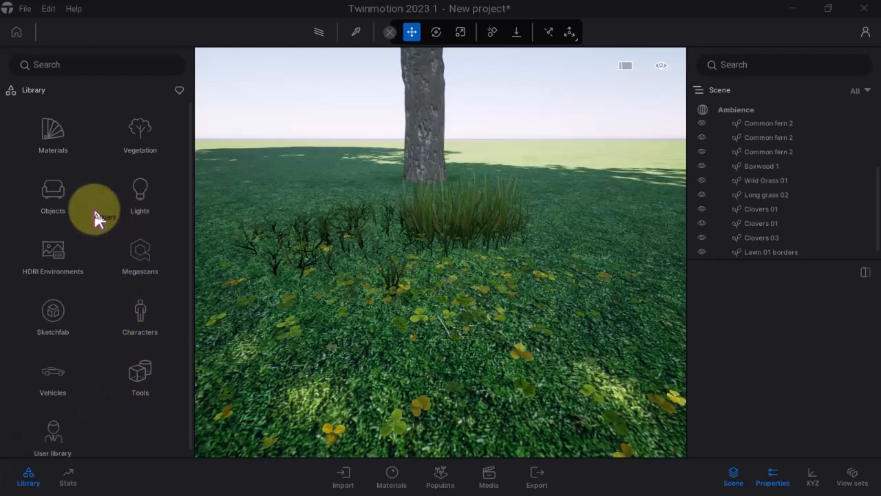
Browse the asset library to the living room category under Objects and Home
click(66, 195)
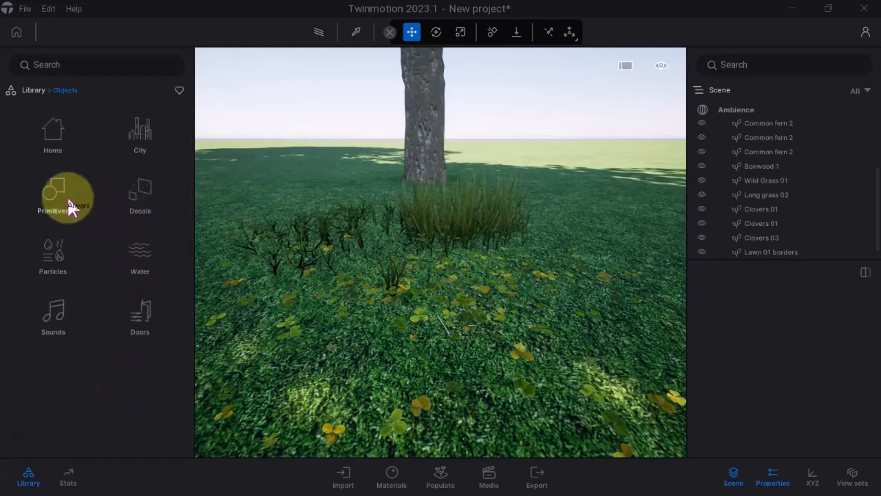
click(58, 148)
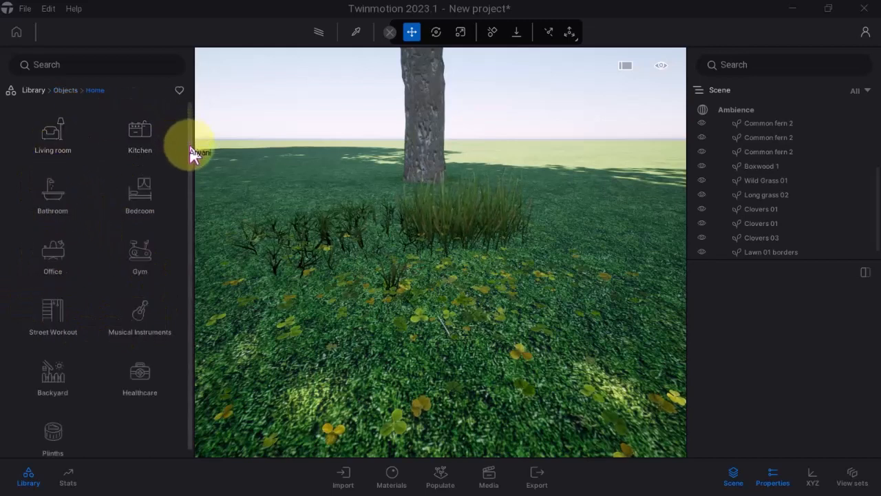
click(58, 142)
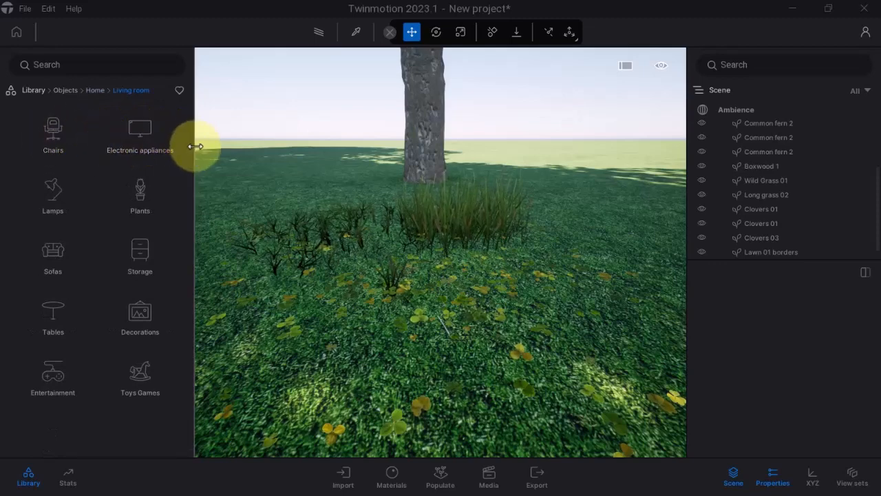
Hide the Scene and Properties panels, and widen the library to show the living room Chairs assets in five columns
click(738, 481)
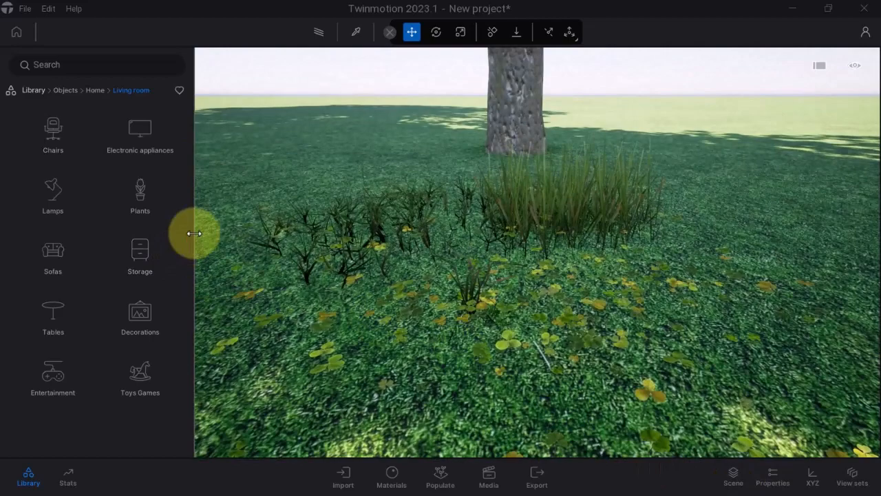
drag(194, 233, 153, 244)
click(54, 152)
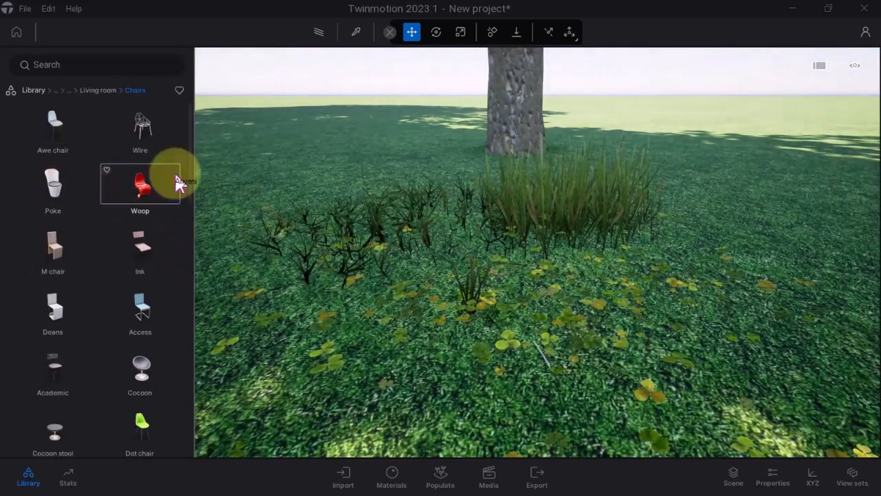
drag(195, 172, 590, 154)
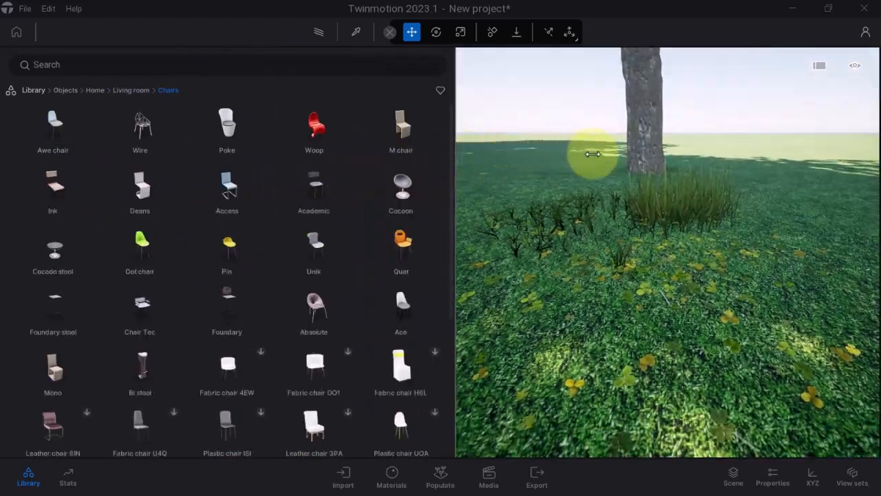
Place two Awe chairs side by side on the grass near the tree and a Cocoon stool in front of them
drag(96, 114, 627, 267)
scroll(627, 260, down, 6)
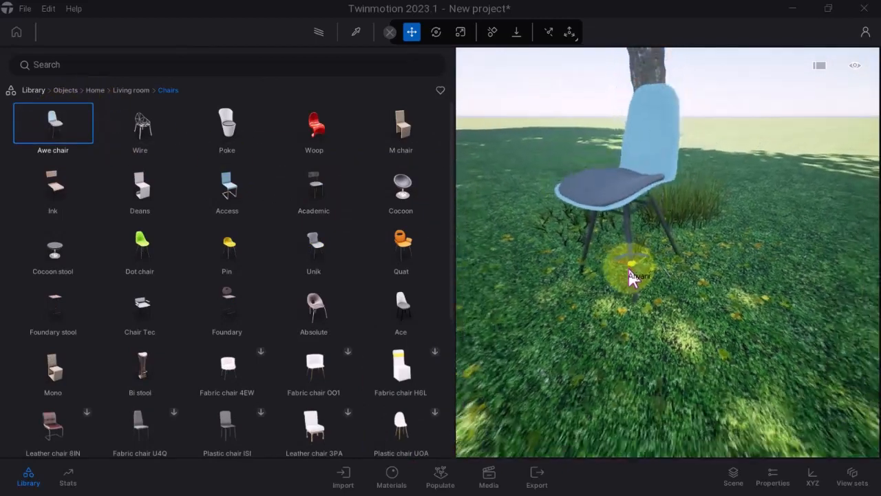
click(595, 268)
click(719, 278)
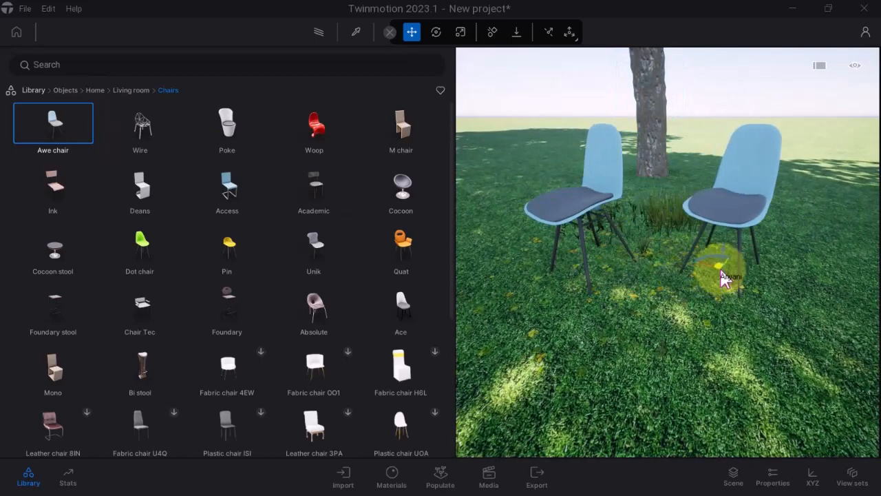
drag(64, 256, 664, 347)
Look through the remaining Chairs assets and download Plastic chair SAV
scroll(331, 279, down, 3)
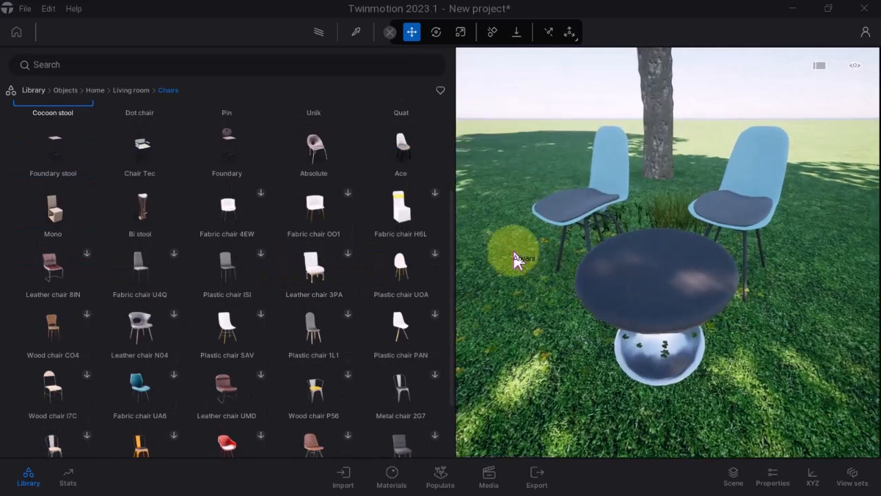
scroll(452, 220, down, 2)
drag(461, 297, 467, 245)
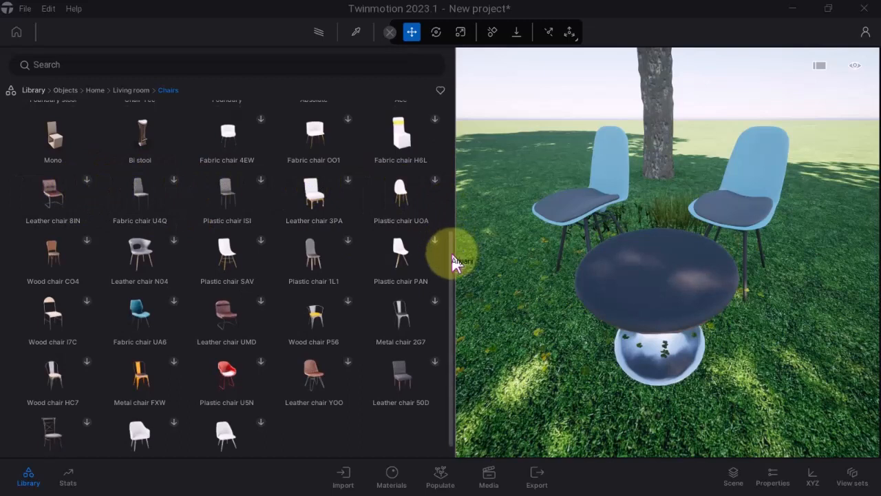
drag(453, 255, 459, 279)
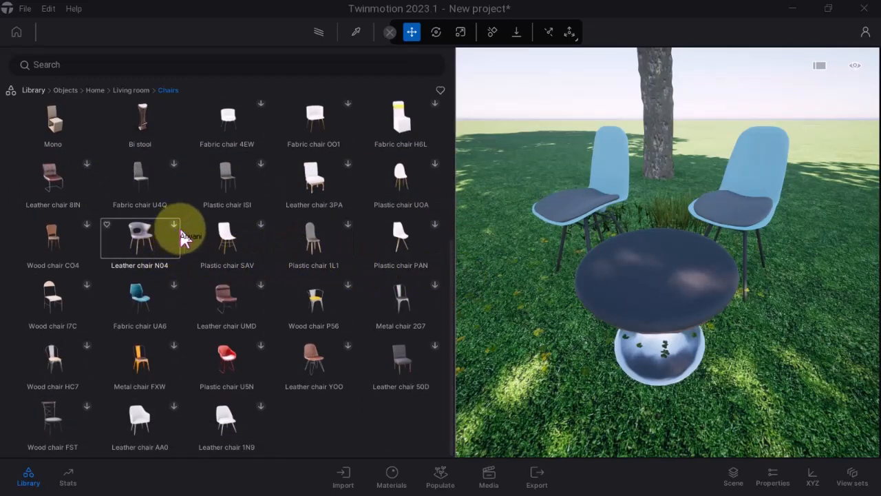
drag(454, 265, 452, 167)
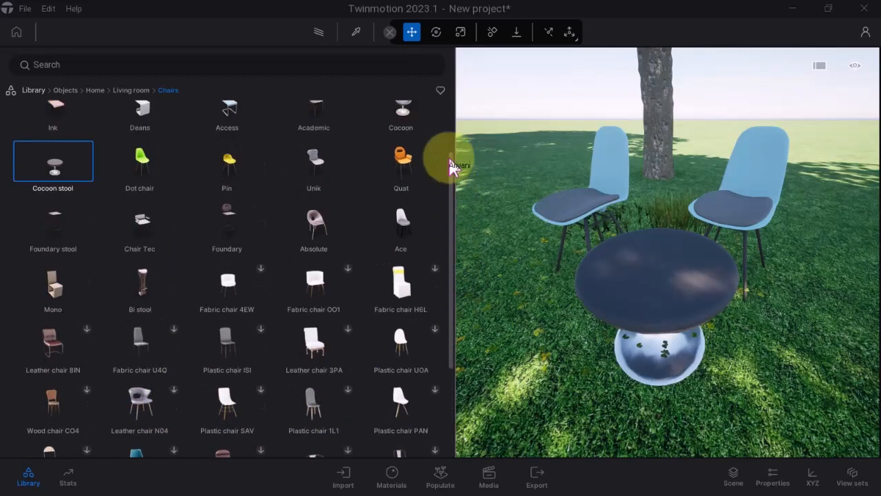
scroll(206, 227, down, 3)
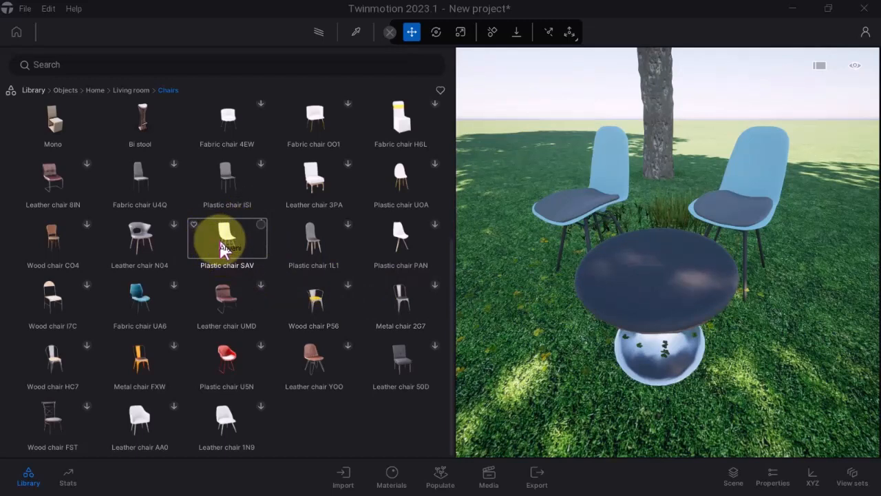
drag(222, 249, 270, 236)
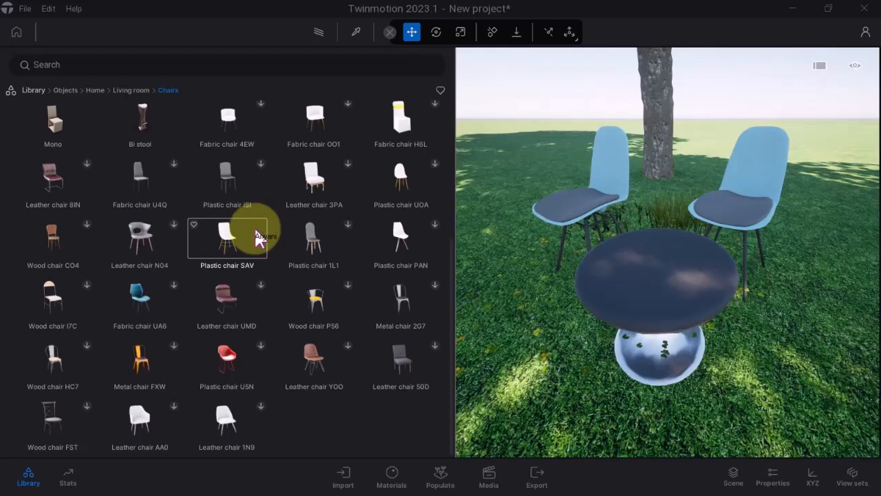
Place two Plastic chair SAV chairs next to each other on the grass by the Cocoon stool
drag(232, 244, 639, 335)
key(ctrl+z)
right_drag(639, 335, 662, 330)
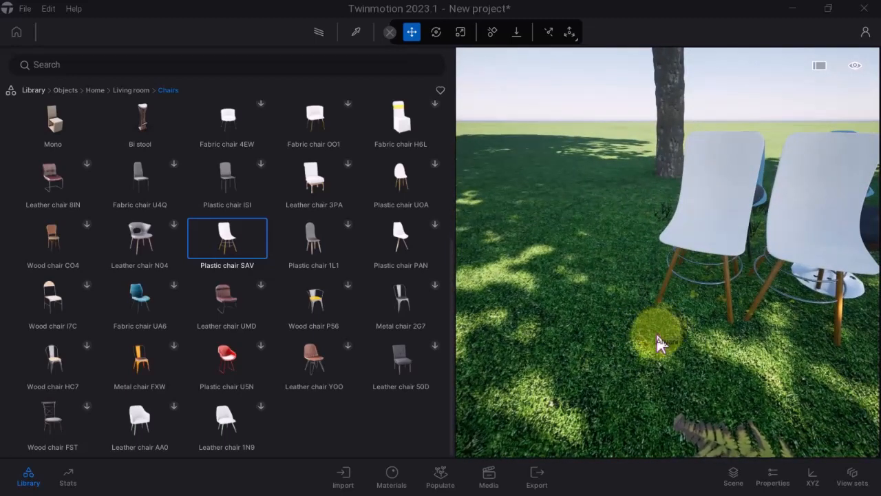
mouse_move(658, 342)
right_down()
mouse_move(659, 326)
mouse_move(661, 336)
right_up()
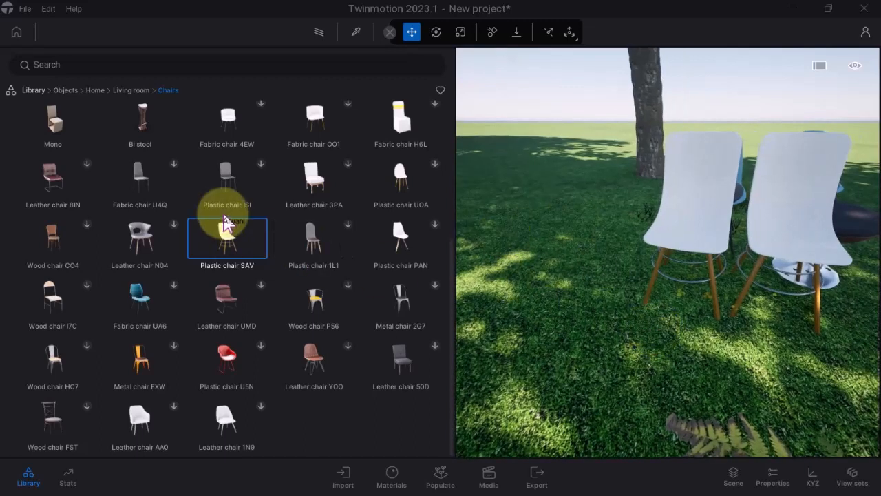
Examine the assets in the living room's Sofas, Entertainment and Toys Games categories
click(125, 94)
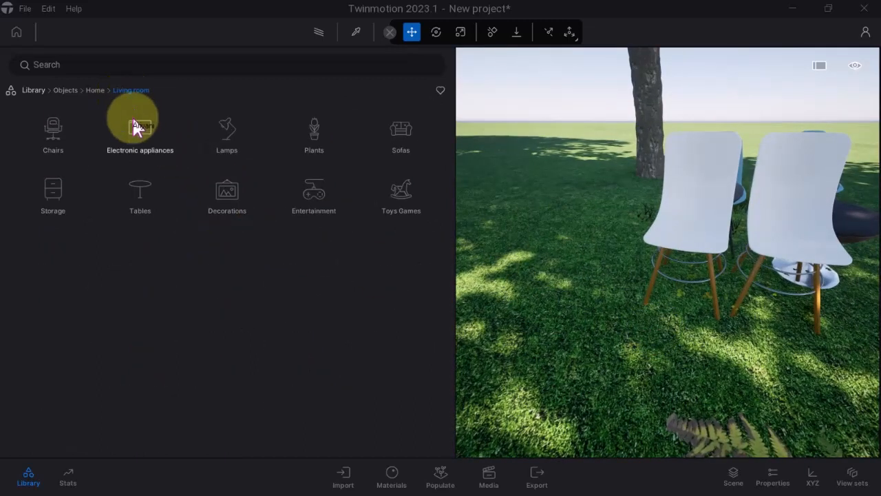
click(405, 153)
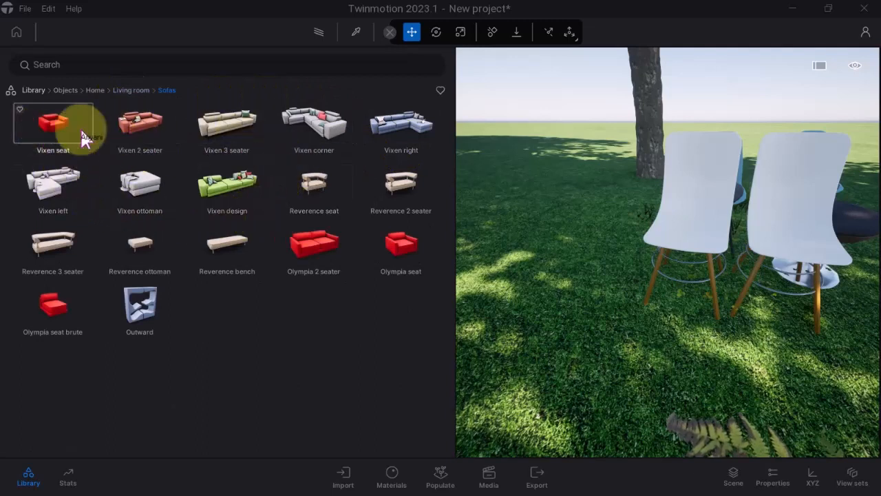
click(141, 90)
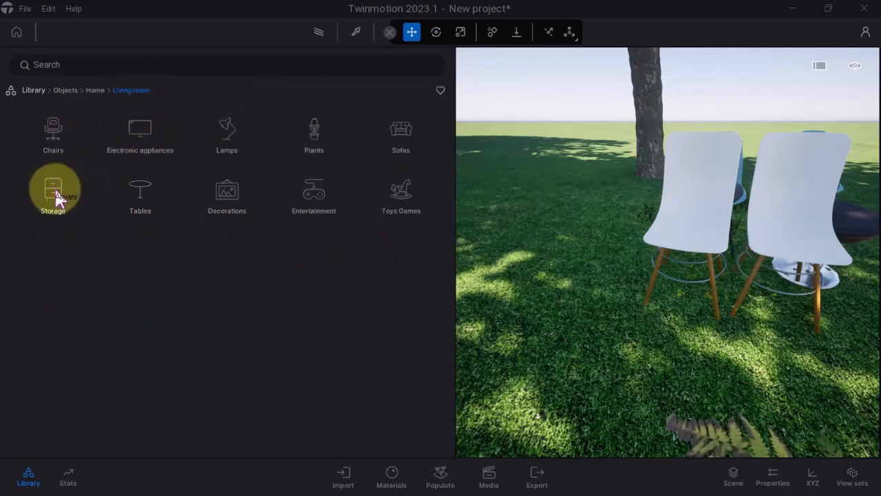
click(326, 203)
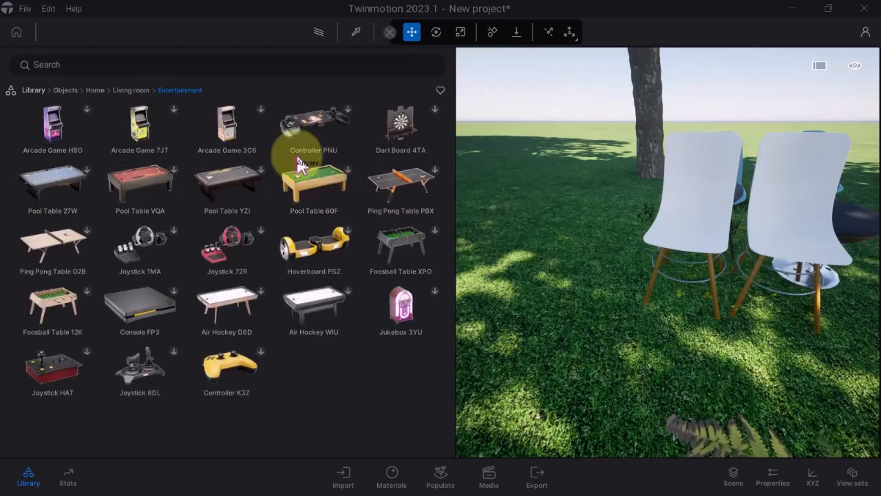
click(138, 95)
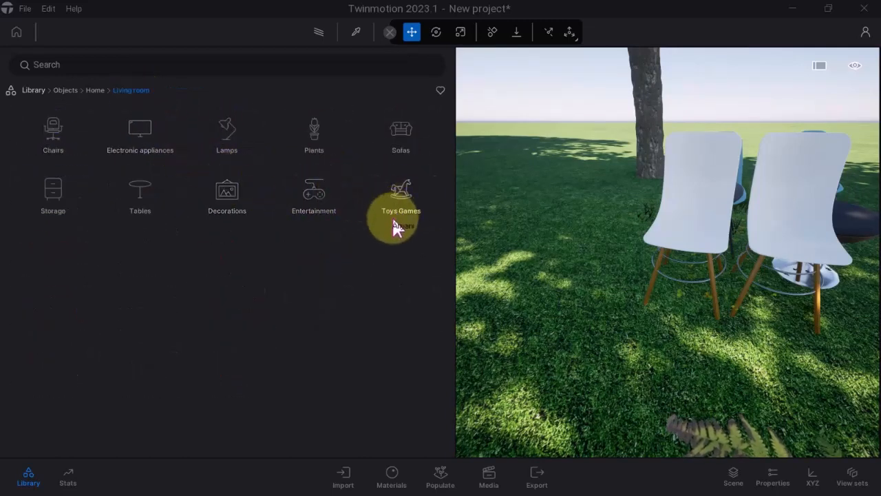
click(405, 203)
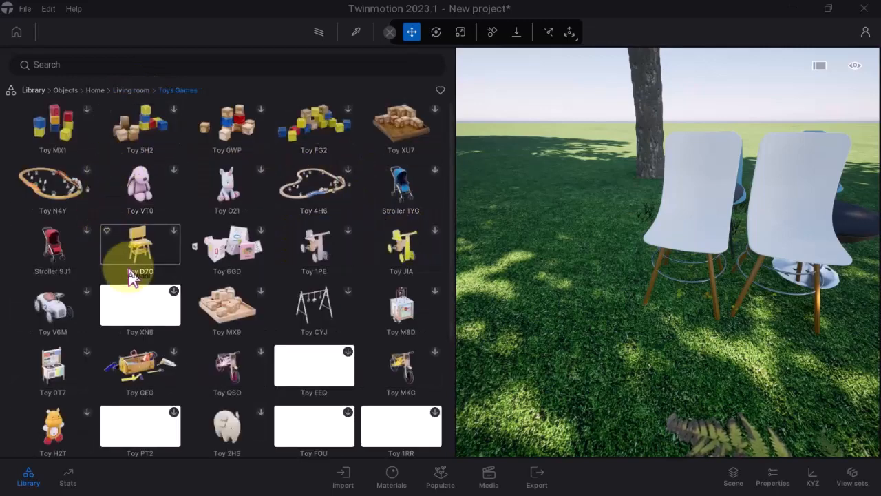
mouse_move(452, 136)
mouse_down()
mouse_move(451, 211)
mouse_move(459, 132)
mouse_up()
click(125, 94)
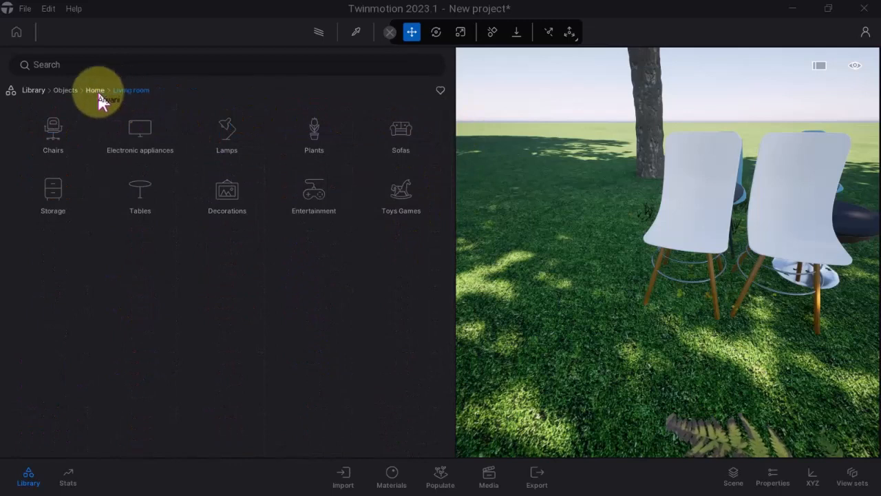
Examine the kitchen assets in the Accessories and Food categories
click(96, 92)
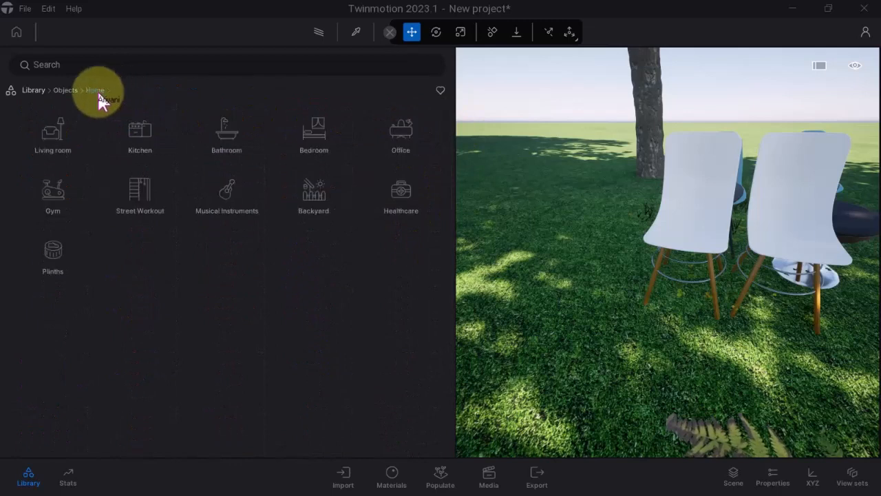
click(136, 136)
click(142, 136)
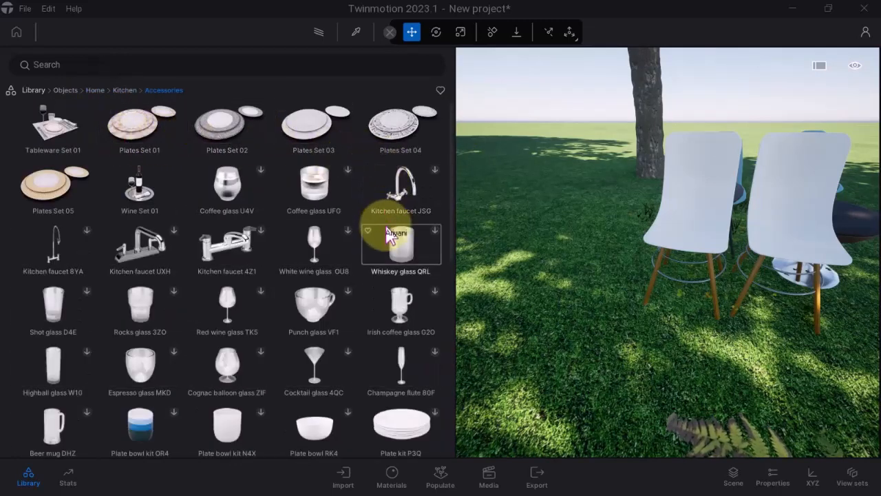
click(128, 92)
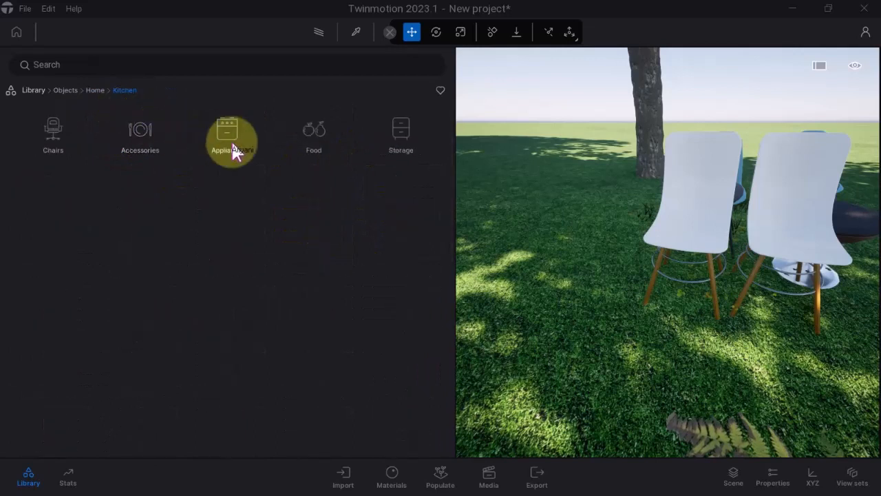
click(319, 135)
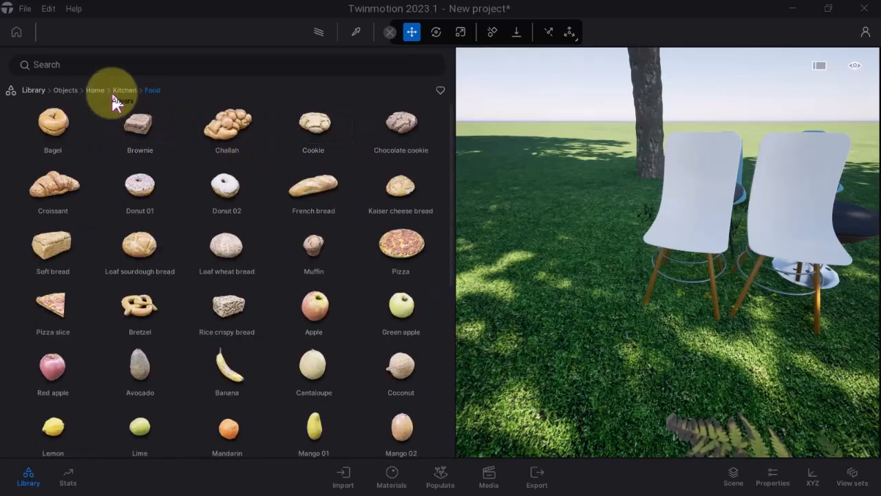
click(130, 90)
Place an Athena bench from the City objects on the grass near the white chairs, with a Matte bench beside it
click(64, 92)
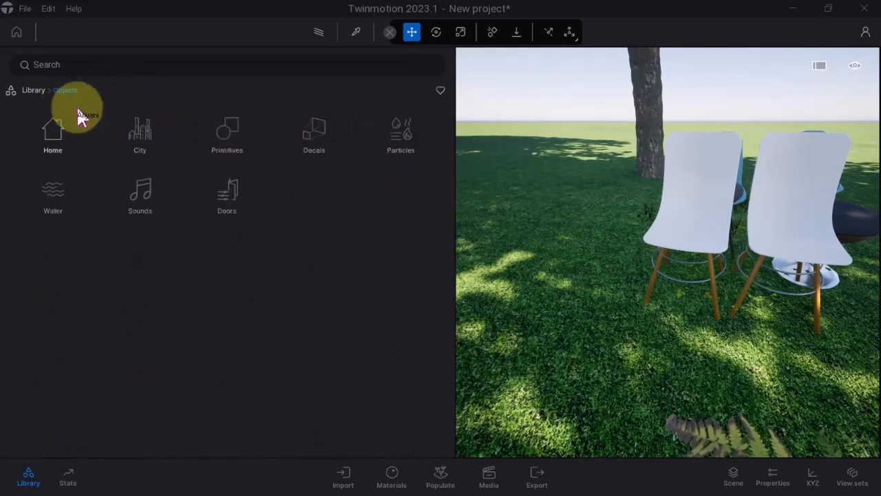
click(153, 154)
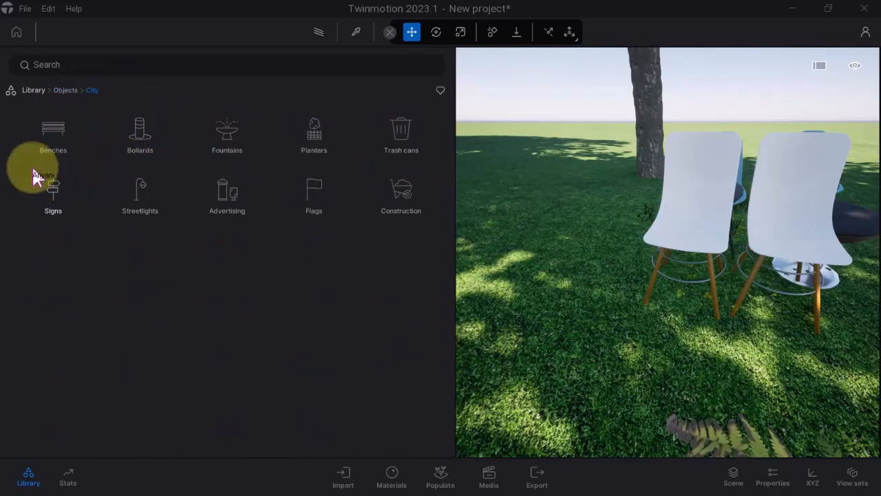
click(67, 145)
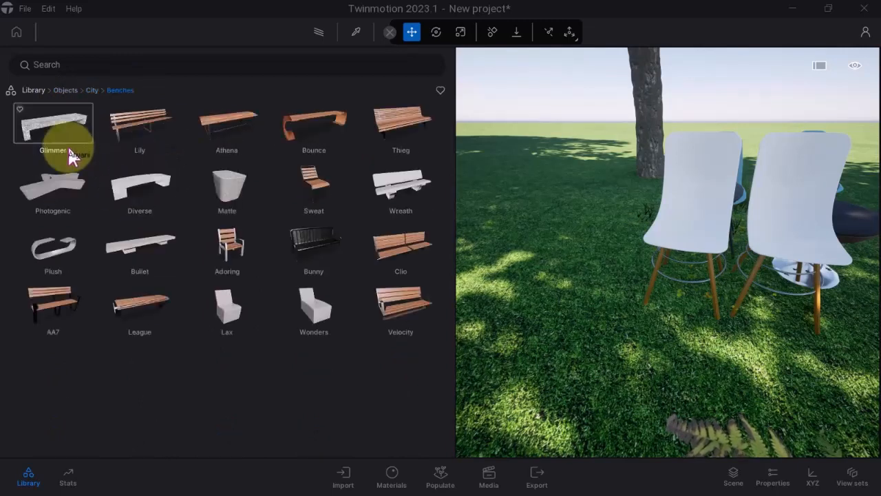
drag(232, 137, 647, 299)
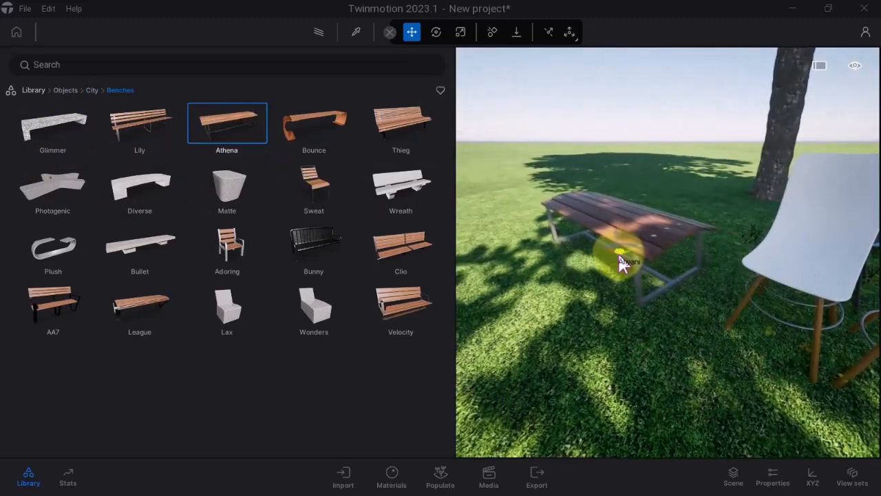
click(629, 255)
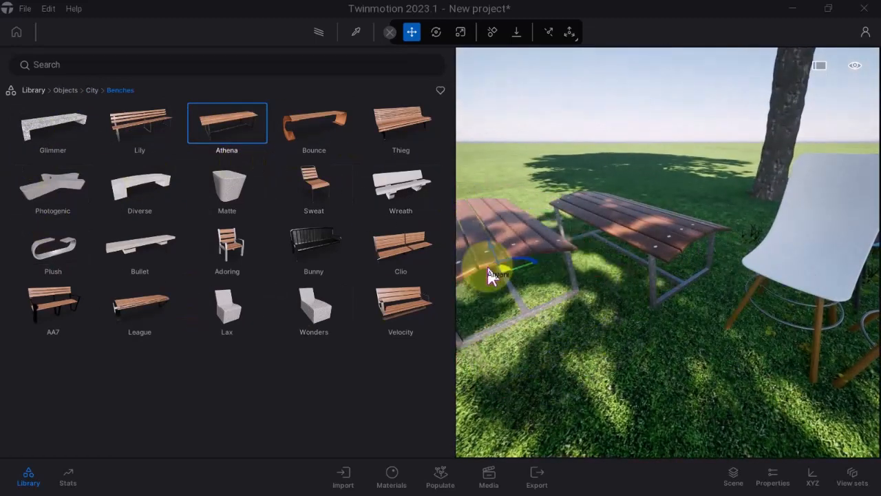
drag(238, 192, 604, 269)
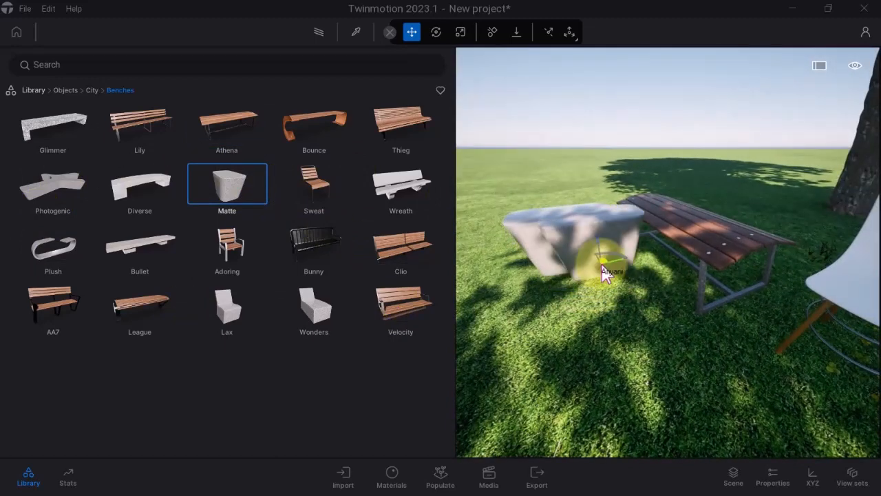
Examine the assets in the City objects' Bollards and Fountains categories
click(93, 93)
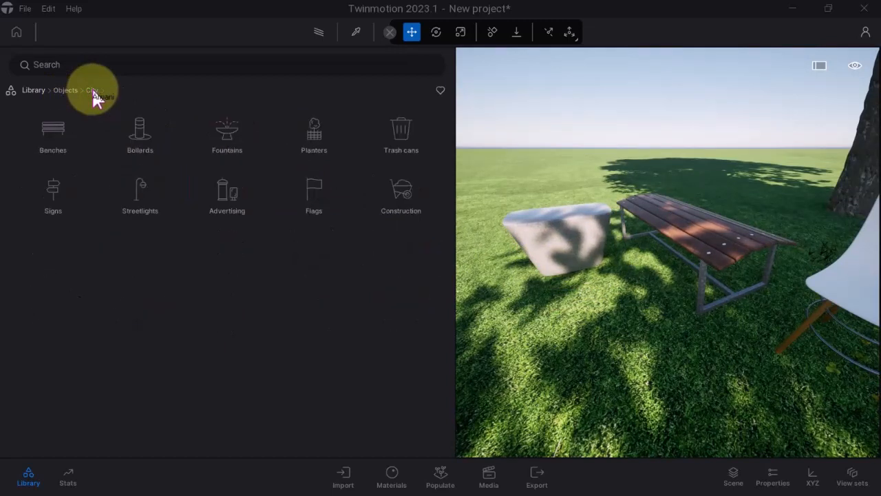
click(140, 148)
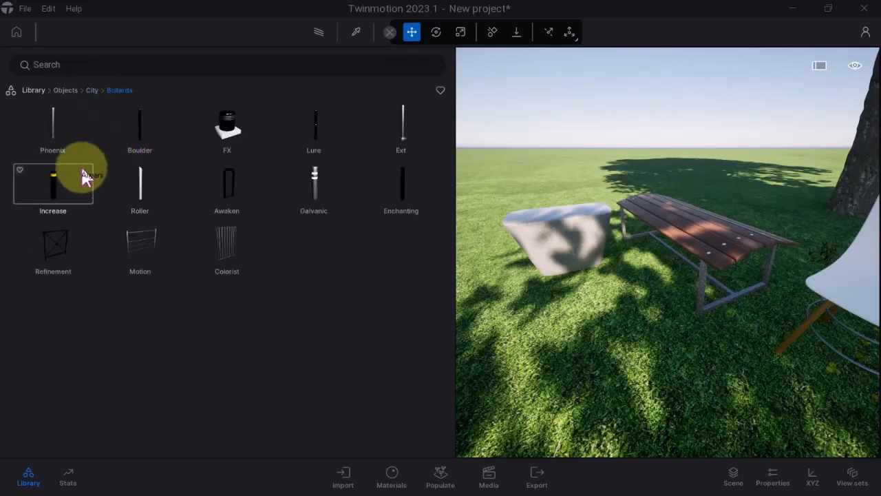
click(93, 94)
click(231, 146)
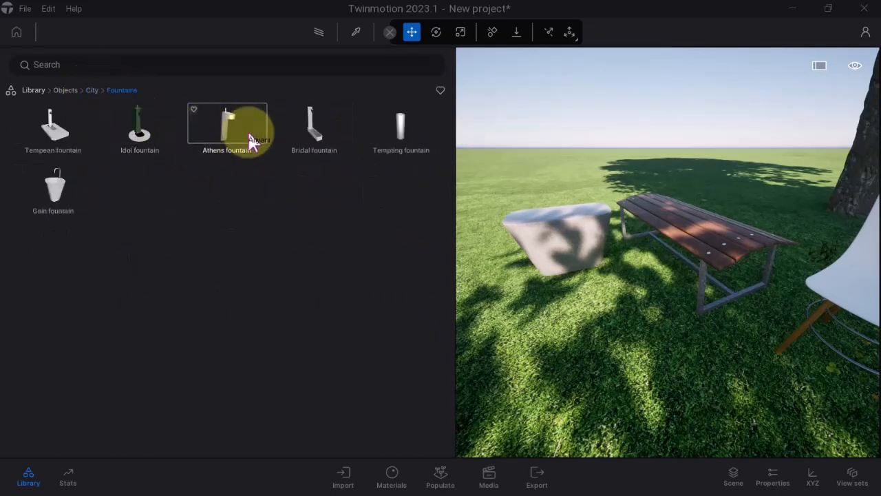
click(104, 93)
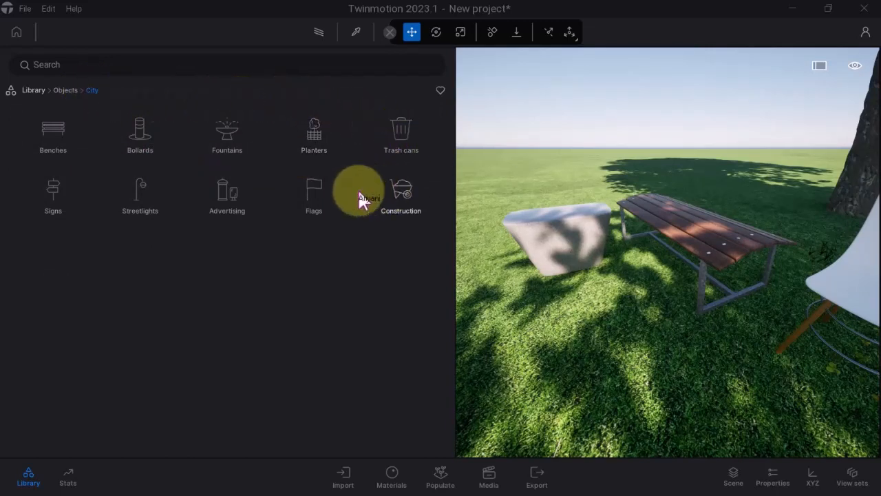
Place Construction set 11 from the City objects' Construction category on the grass near the benches
click(421, 189)
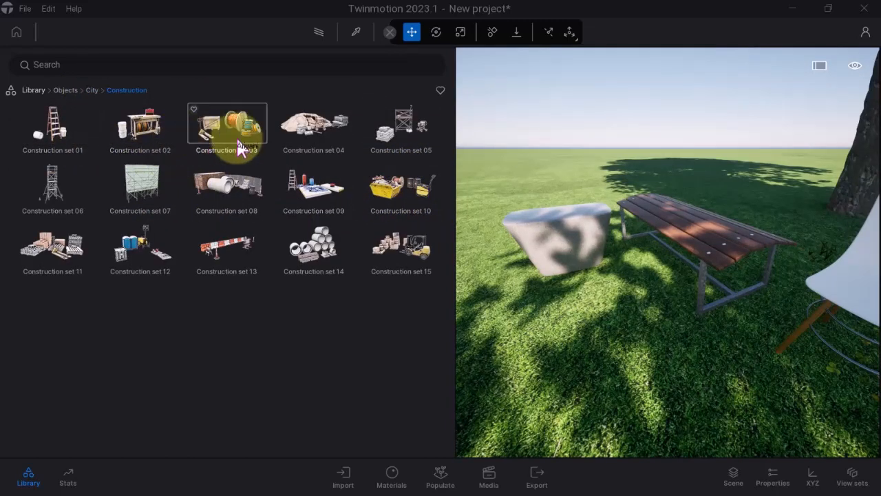
right_drag(610, 201, 610, 201)
drag(53, 244, 700, 247)
right_drag(701, 247, 705, 248)
drag(704, 248, 730, 248)
scroll(698, 266, down, 5)
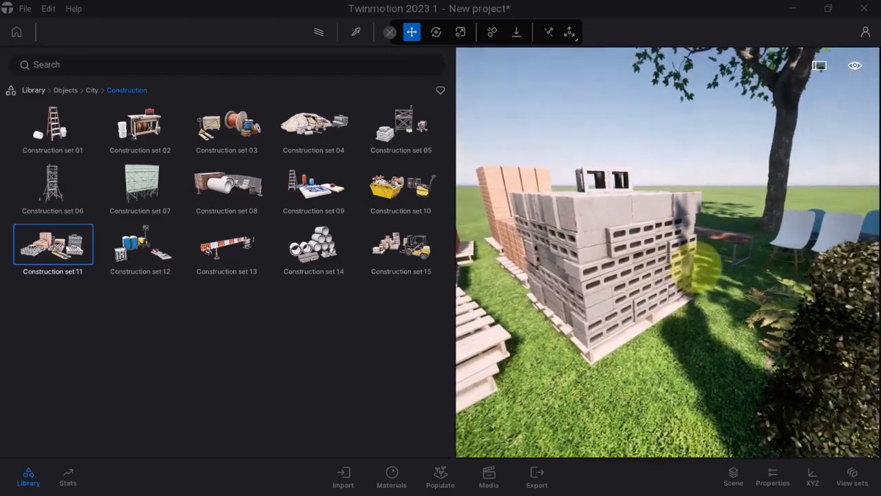
scroll(695, 265, down, 5)
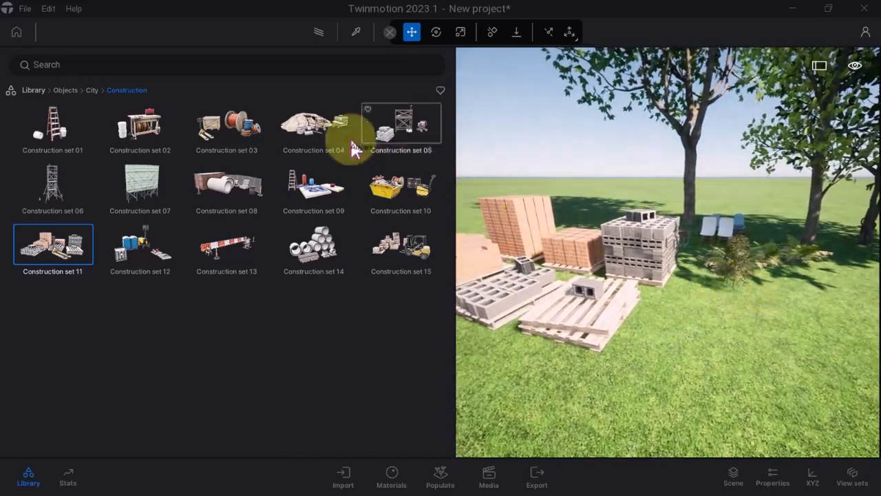
drag(309, 141, 673, 260)
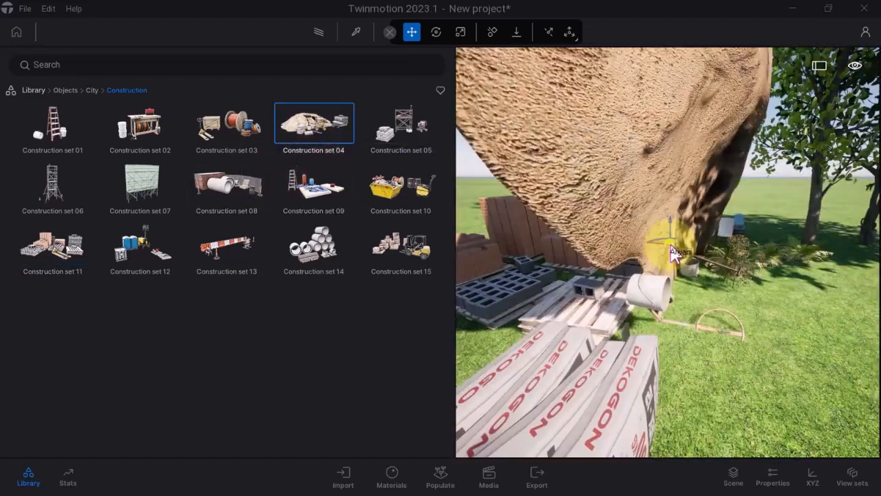
key(ctrl+z)
drag(396, 138, 220, 154)
drag(55, 134, 754, 358)
key(Delete)
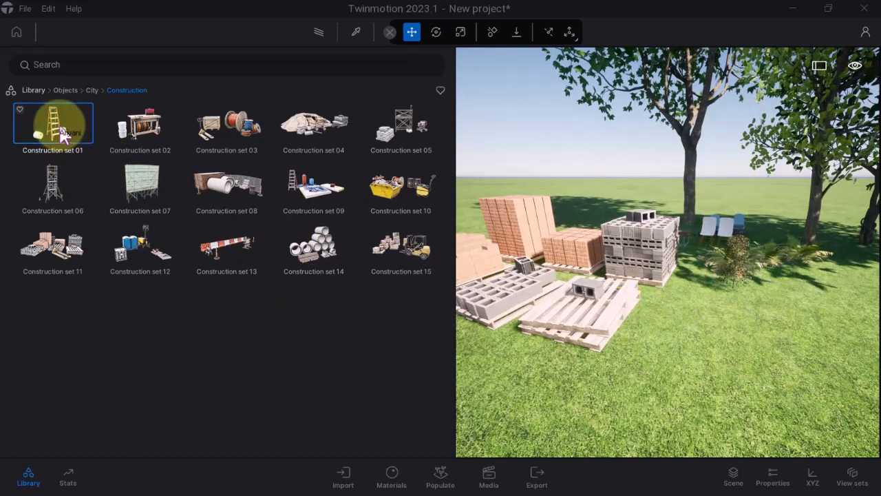
Place Construction set 01, the ladder with buckets, on the grass beside the wooden pallets
drag(62, 134, 577, 301)
right_click(574, 293)
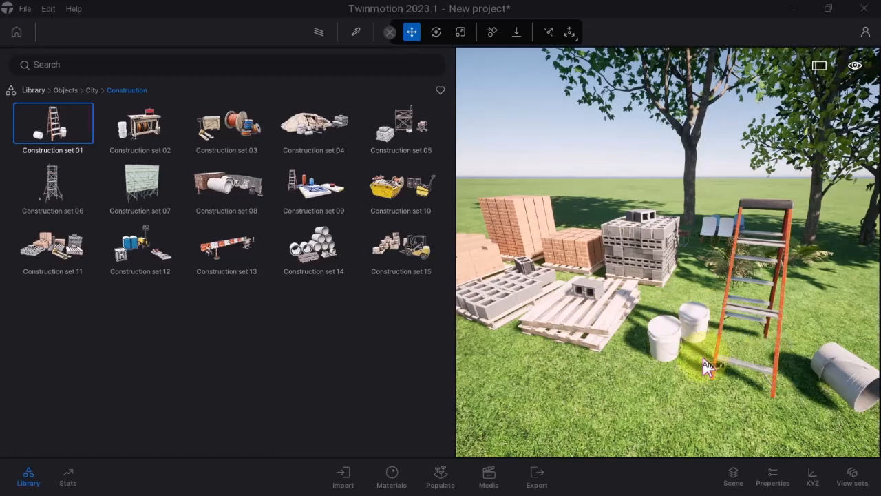
right_drag(703, 358, 745, 359)
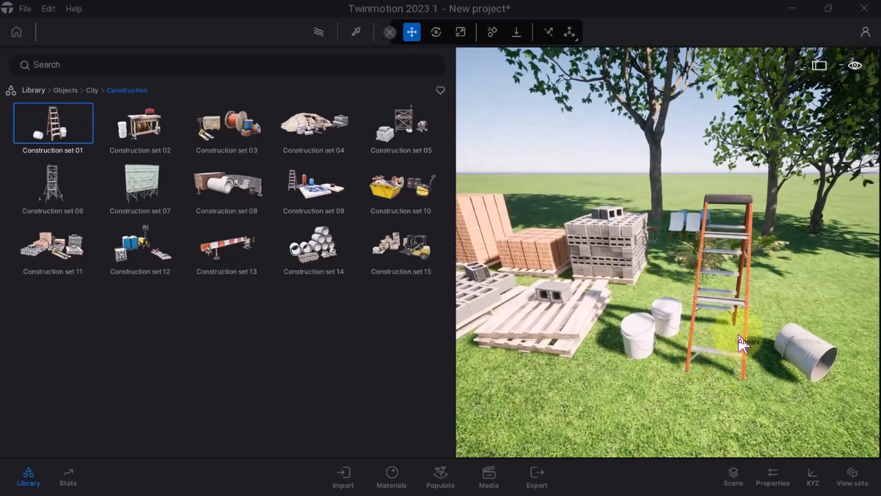
Rearrange the ladder set's buckets: one upright behind the ladder, one tipped onto its side, one on top of the ladder
click(790, 353)
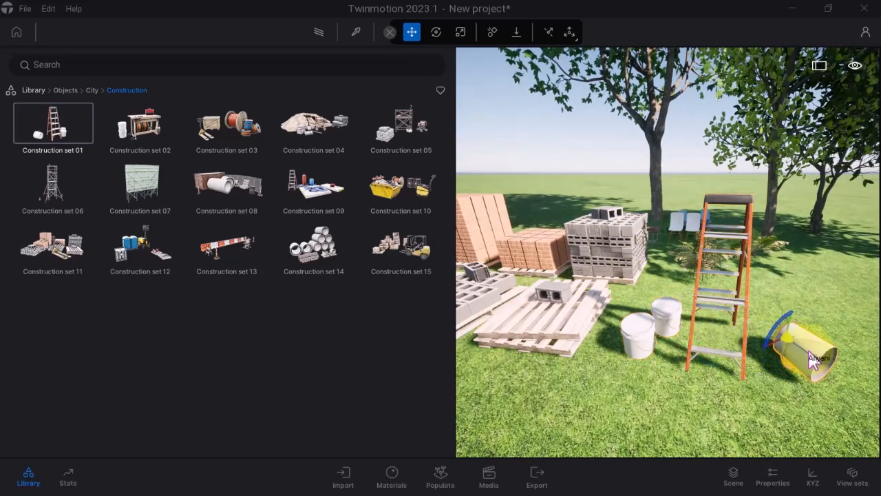
drag(798, 354, 783, 345)
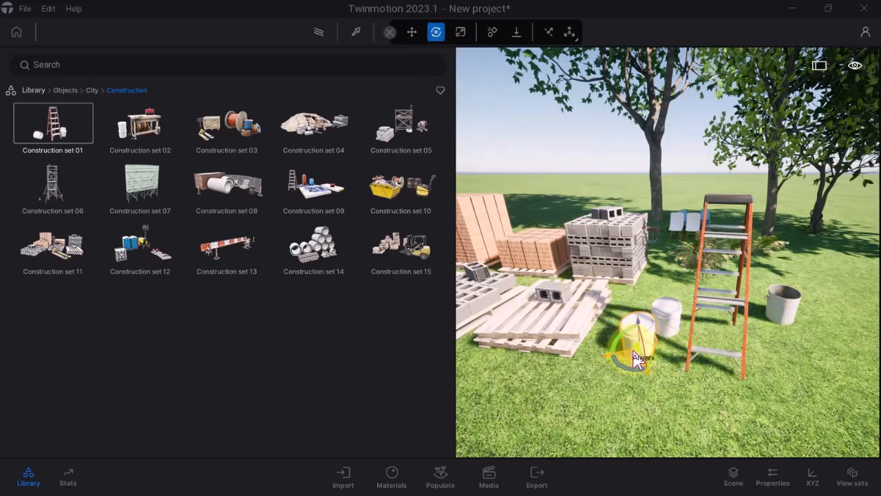
drag(649, 356, 644, 310)
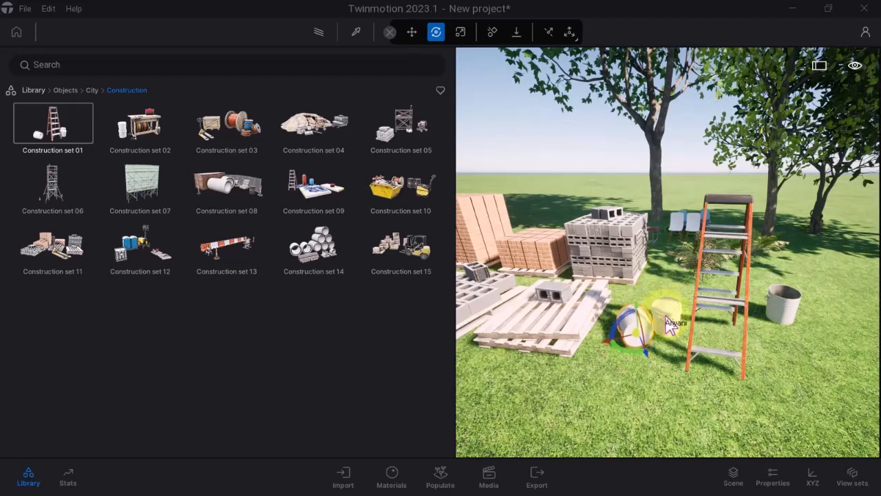
click(671, 337)
drag(675, 335, 730, 210)
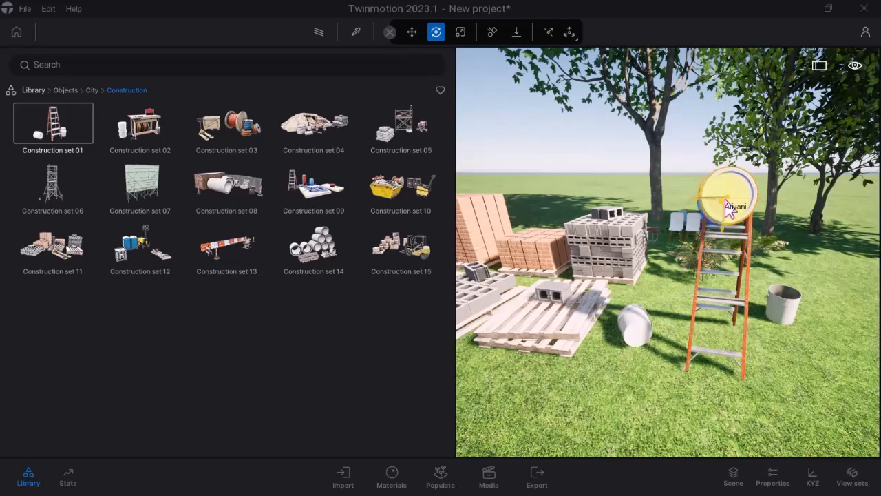
key(q)
key(w)
key(r)
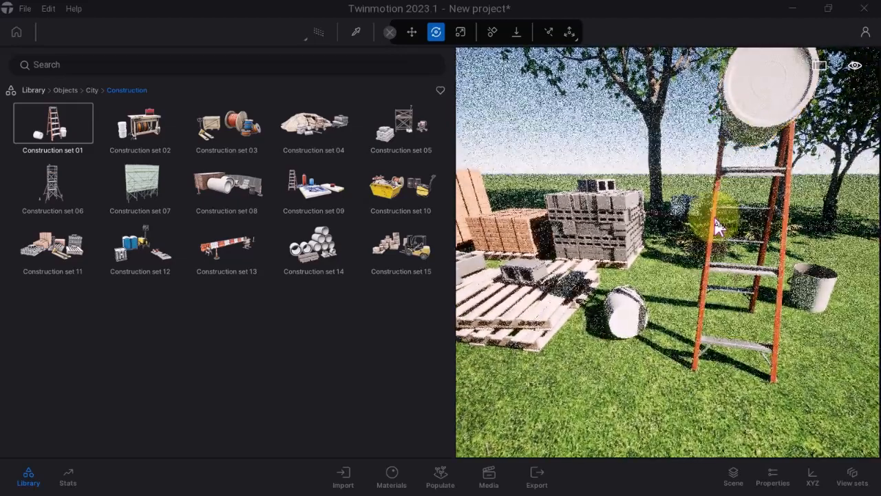
key(t)
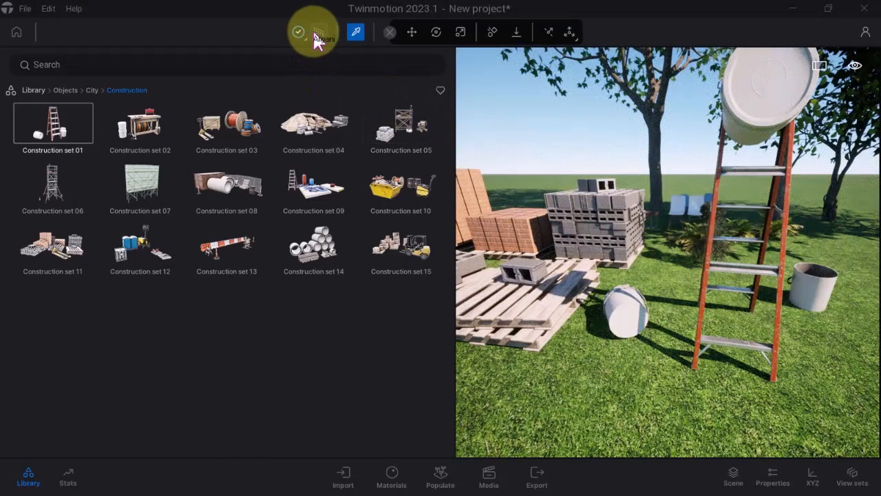
click(315, 34)
scroll(603, 179, up, 1)
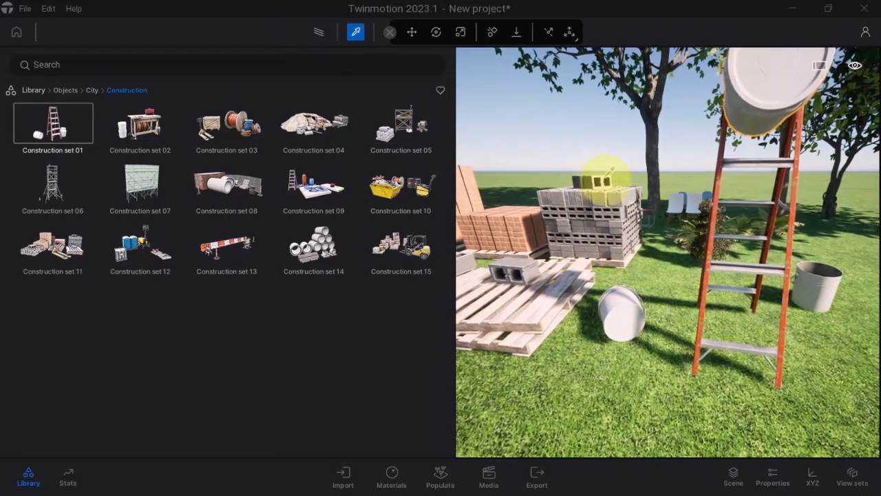
key(Escape)
Rotate the bucket on top of the ladder so it stands upright, and select the ladder
key(e)
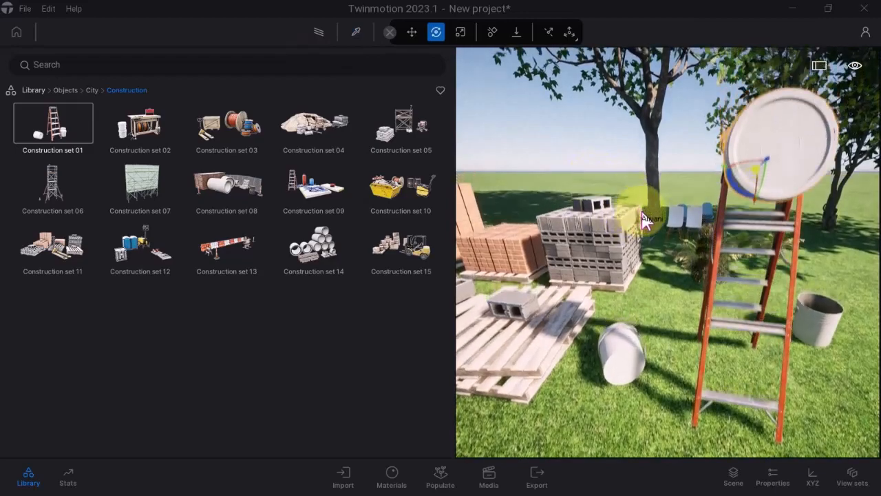
shift+middle_drag(631, 266, 634, 259)
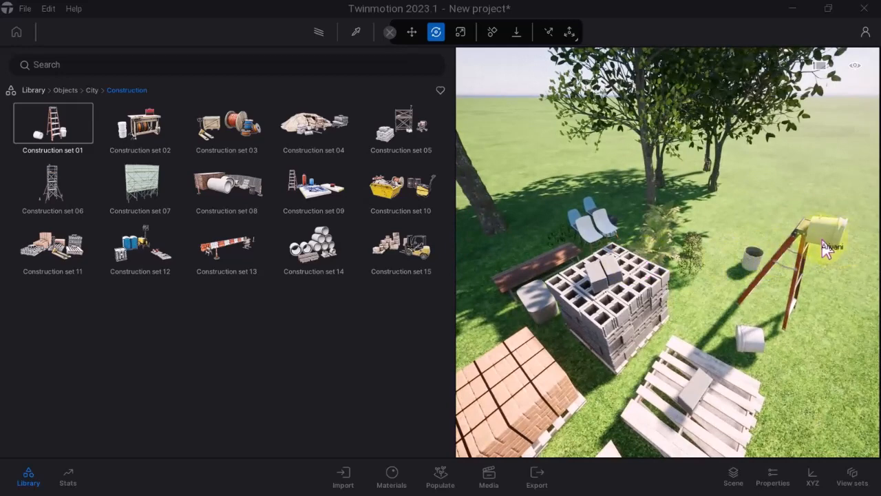
click(830, 240)
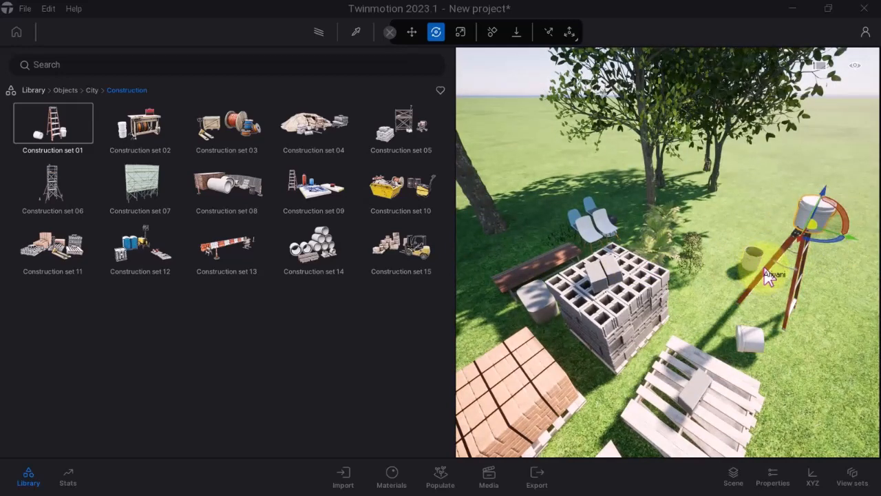
click(620, 279)
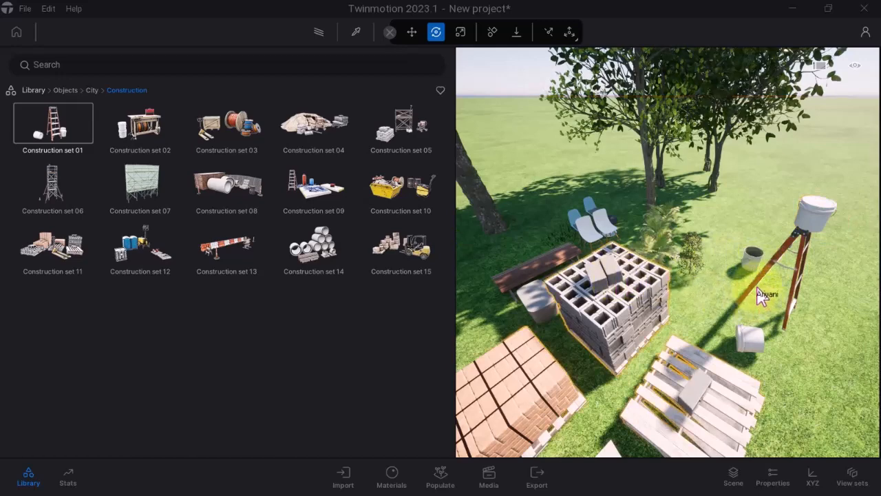
click(757, 292)
Set the viewport navigation speed to Walk speed 3
right_drag(760, 295, 875, 234)
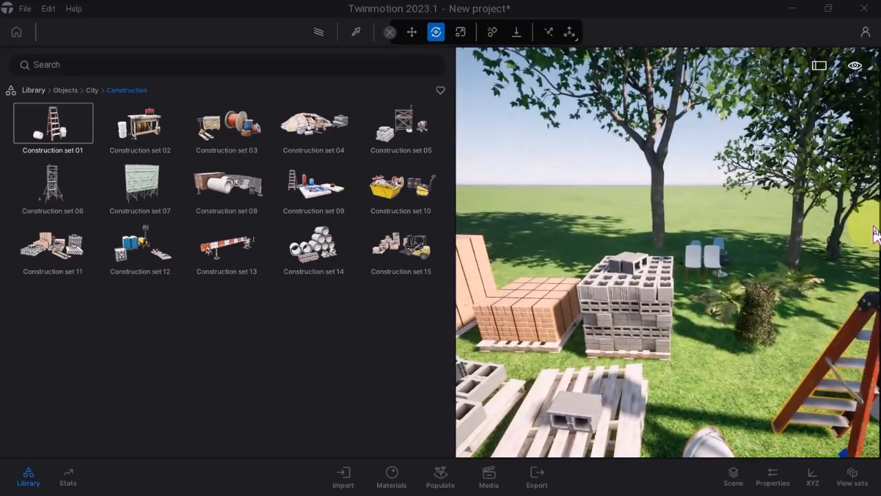
click(854, 68)
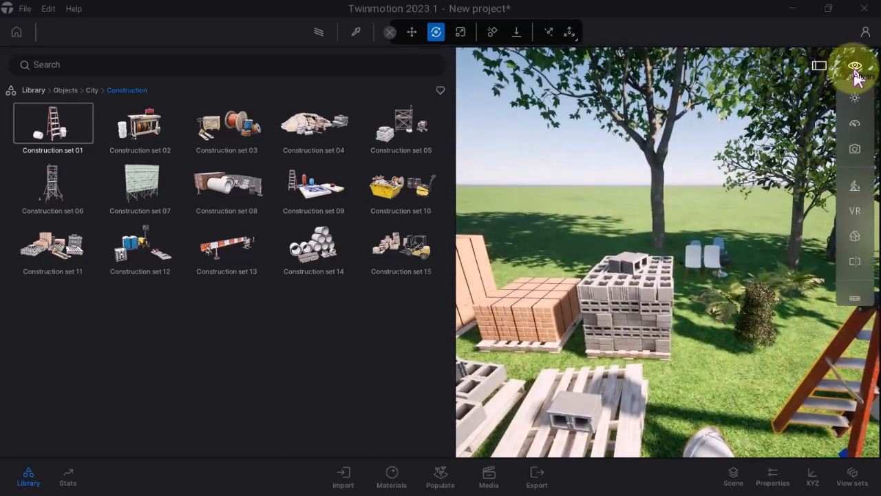
click(848, 130)
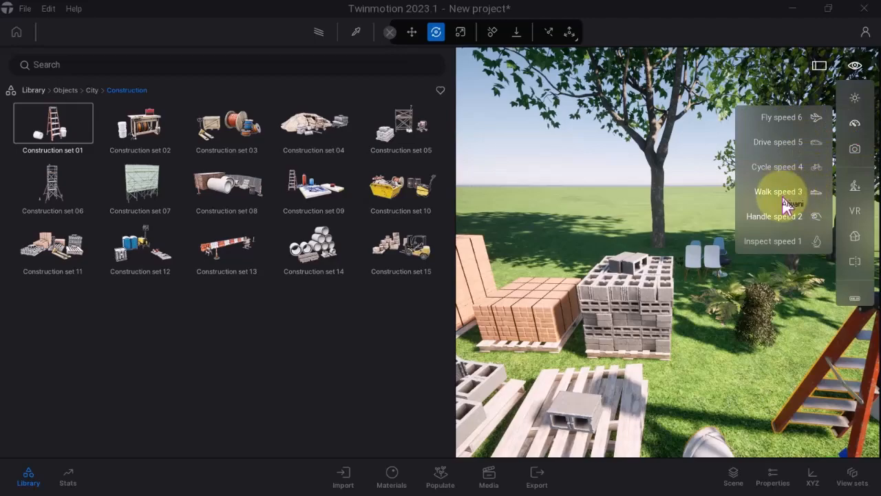
click(785, 196)
right_drag(592, 246, 572, 245)
middle_drag(572, 245, 571, 249)
scroll(688, 339, down, 5)
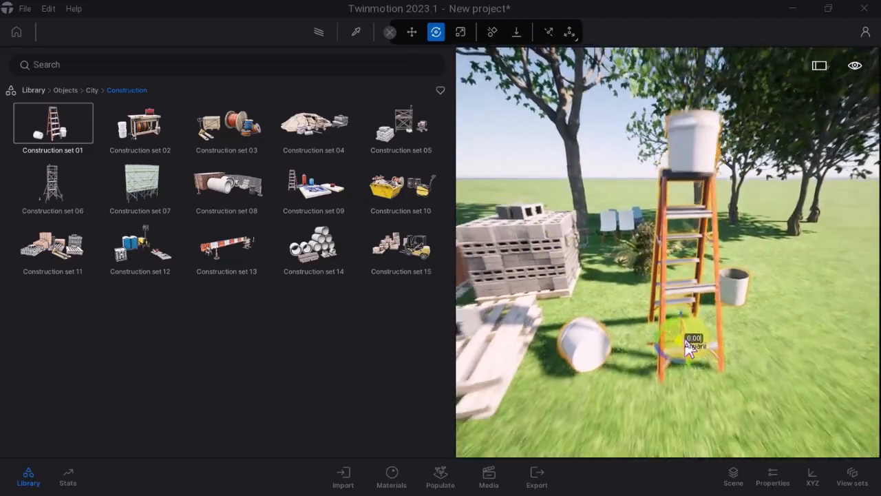
right_drag(752, 298, 756, 297)
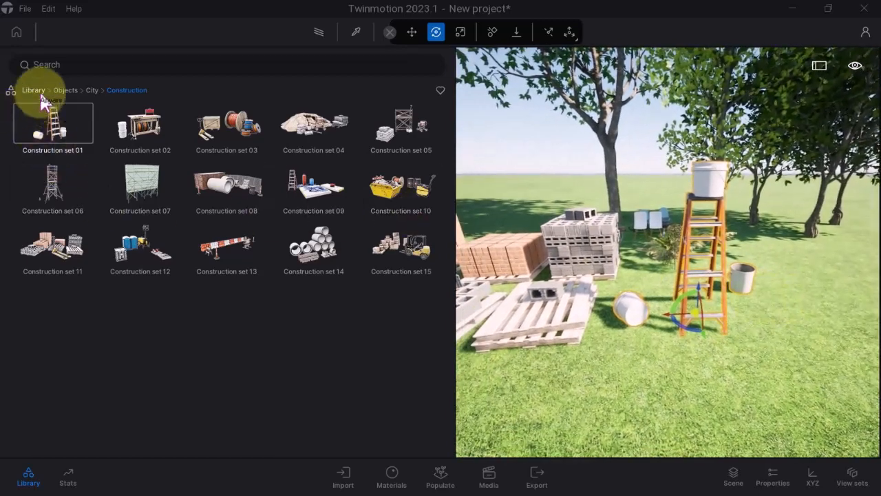
Place the End of motor vehicles sign from the City objects' Signs category on the grass in front of the pallets
click(66, 93)
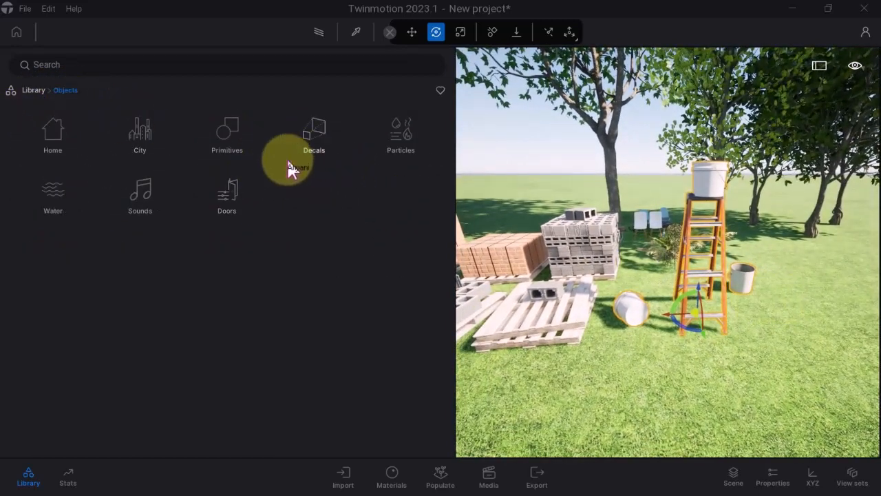
click(228, 136)
click(65, 90)
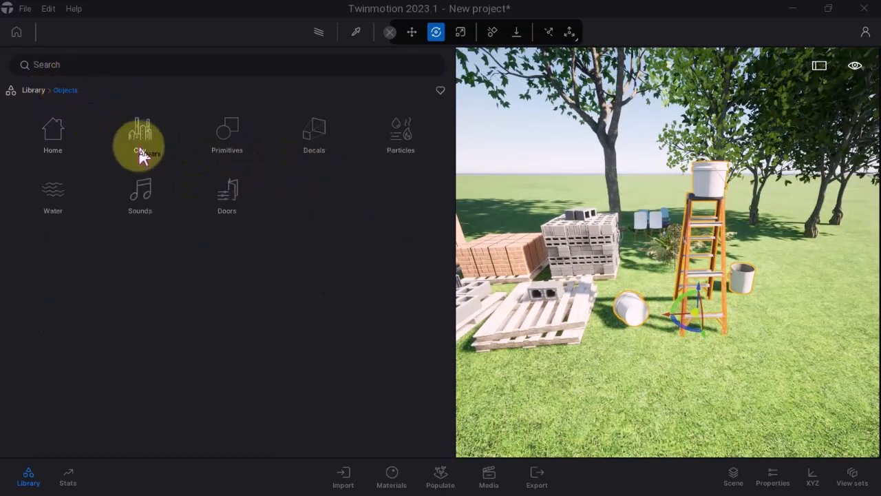
click(140, 153)
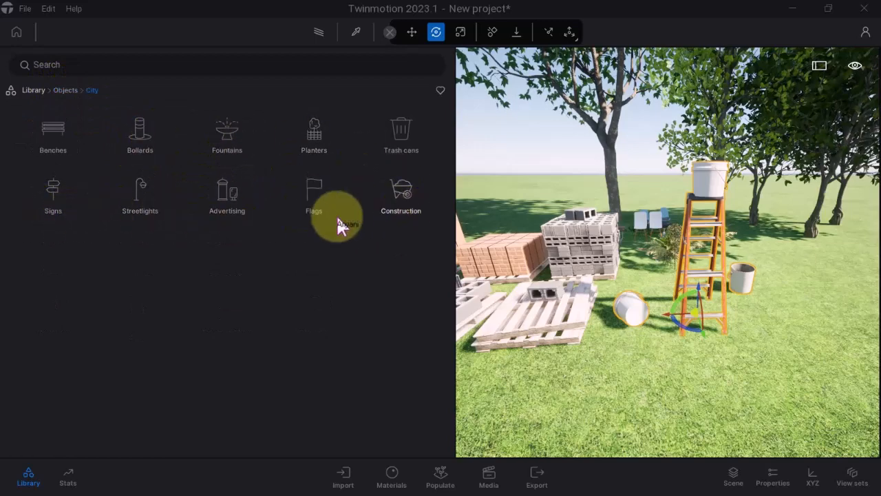
click(50, 210)
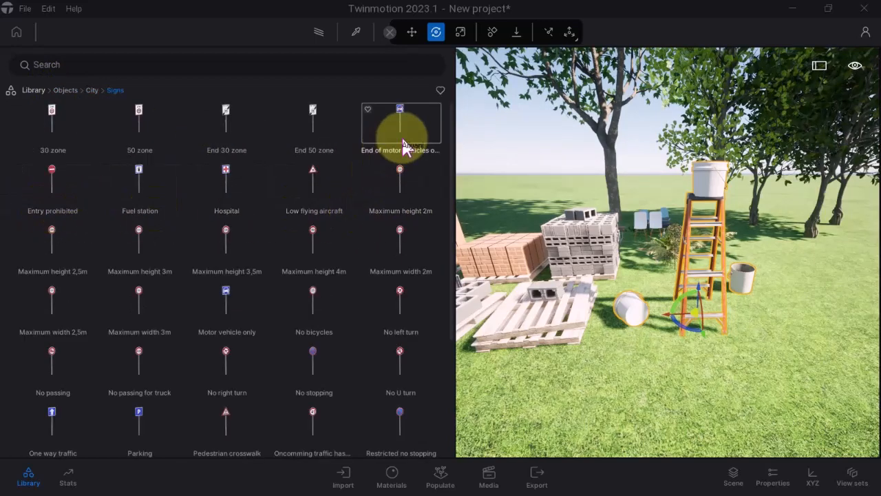
drag(404, 138, 613, 369)
click(610, 360)
right_drag(650, 369, 647, 365)
key(Escape)
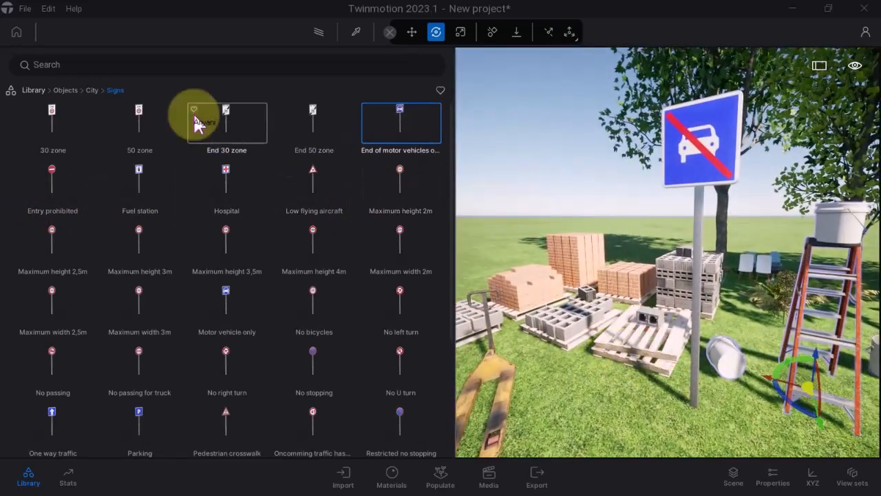
Open the Primitives category of the Objects library
click(91, 92)
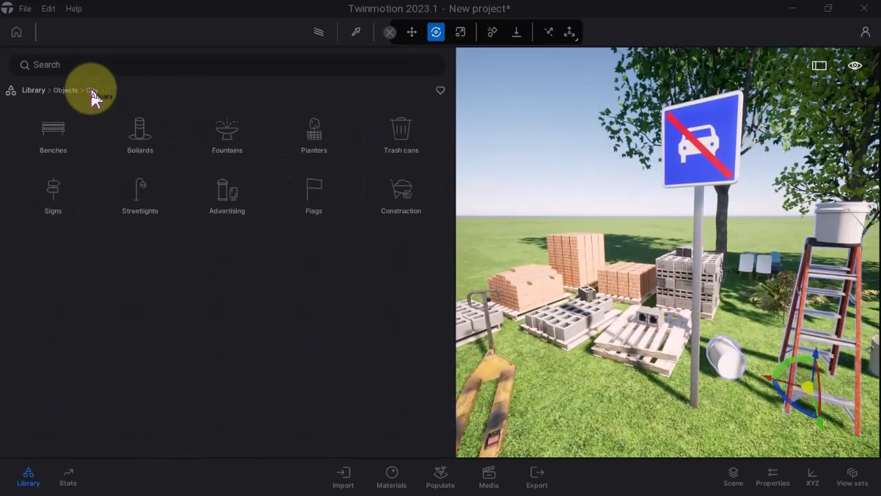
click(74, 90)
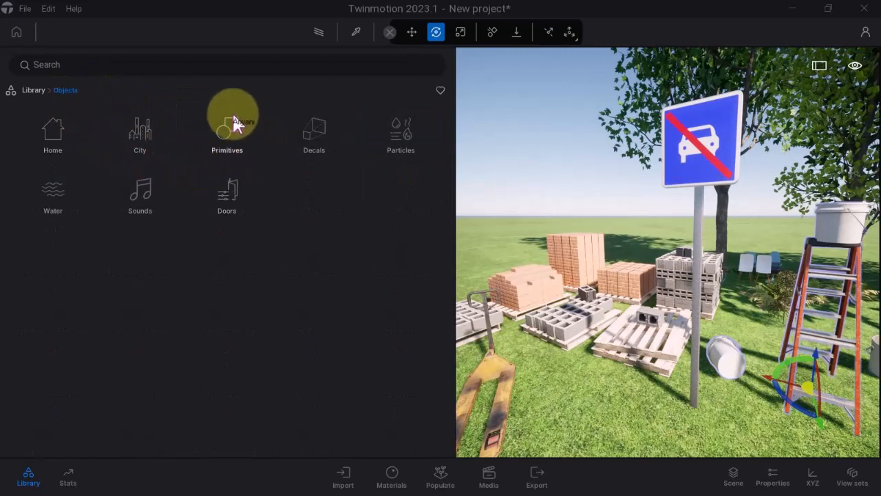
click(210, 129)
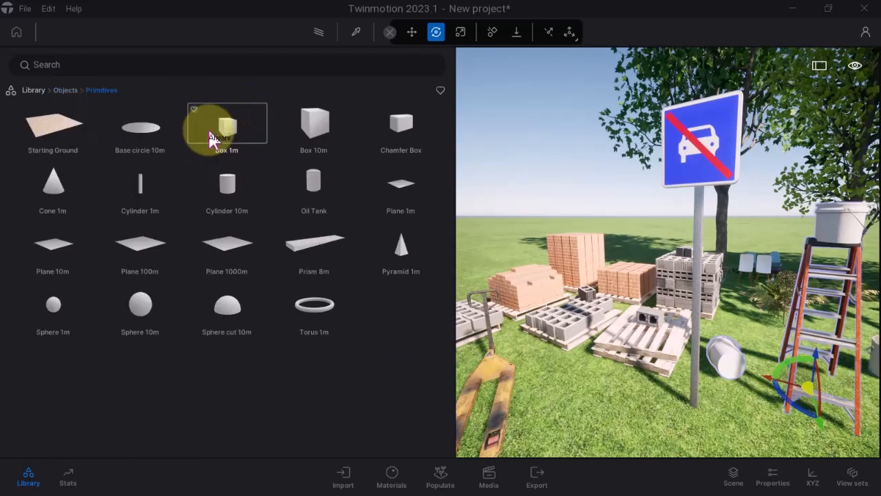